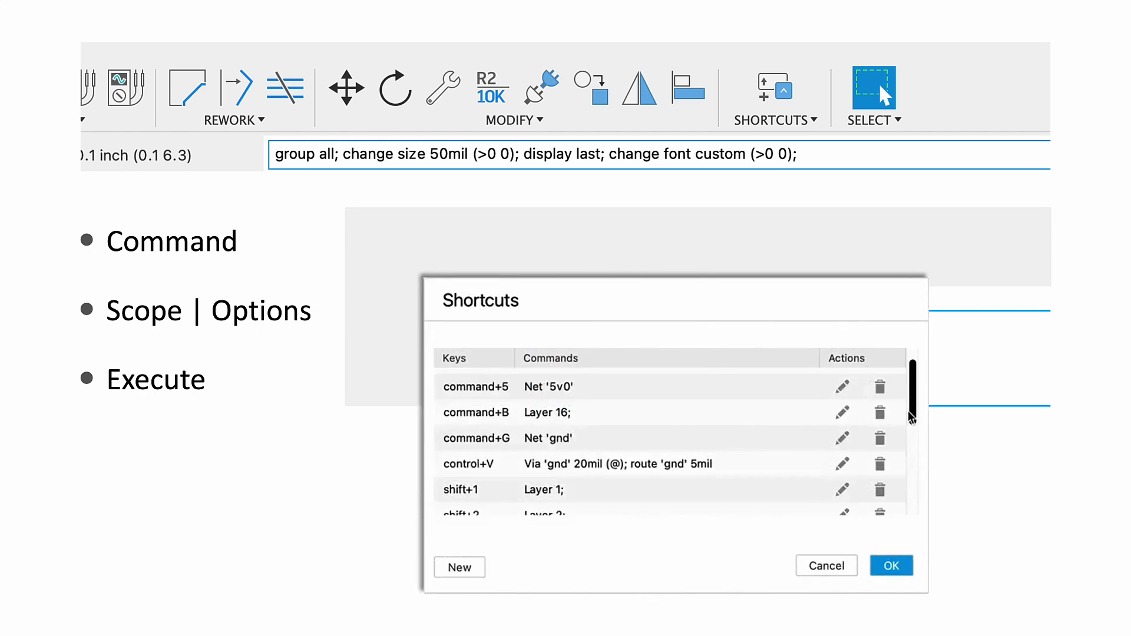
Open the shift+C shortcut, which runs Window (@);, for editing in the shortcut list.
drag(912, 418, 899, 513)
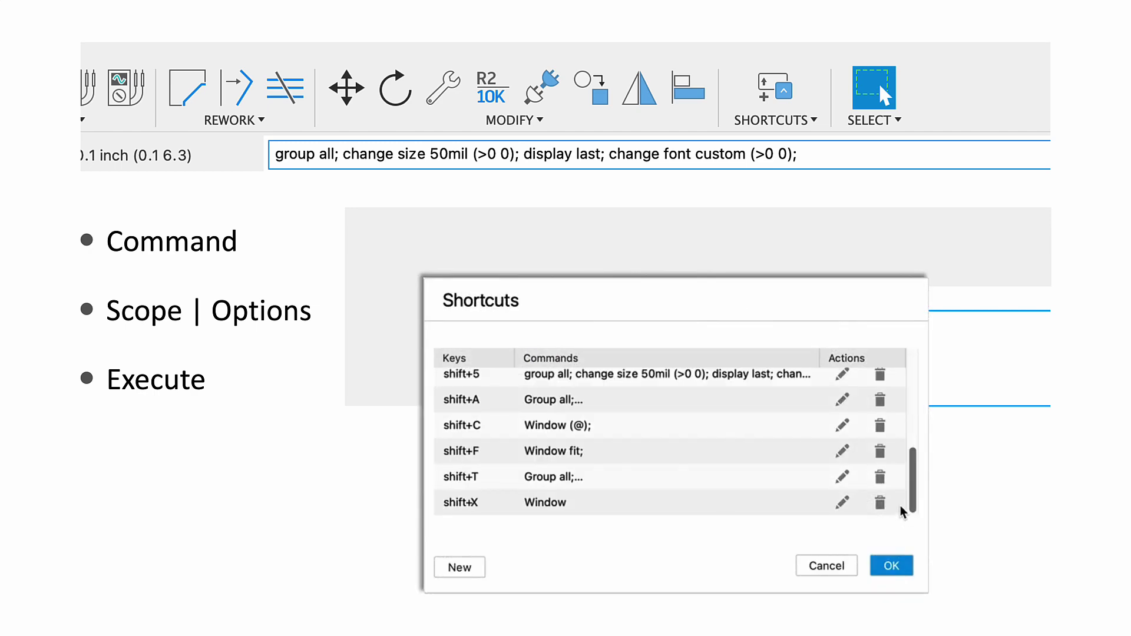
click(844, 429)
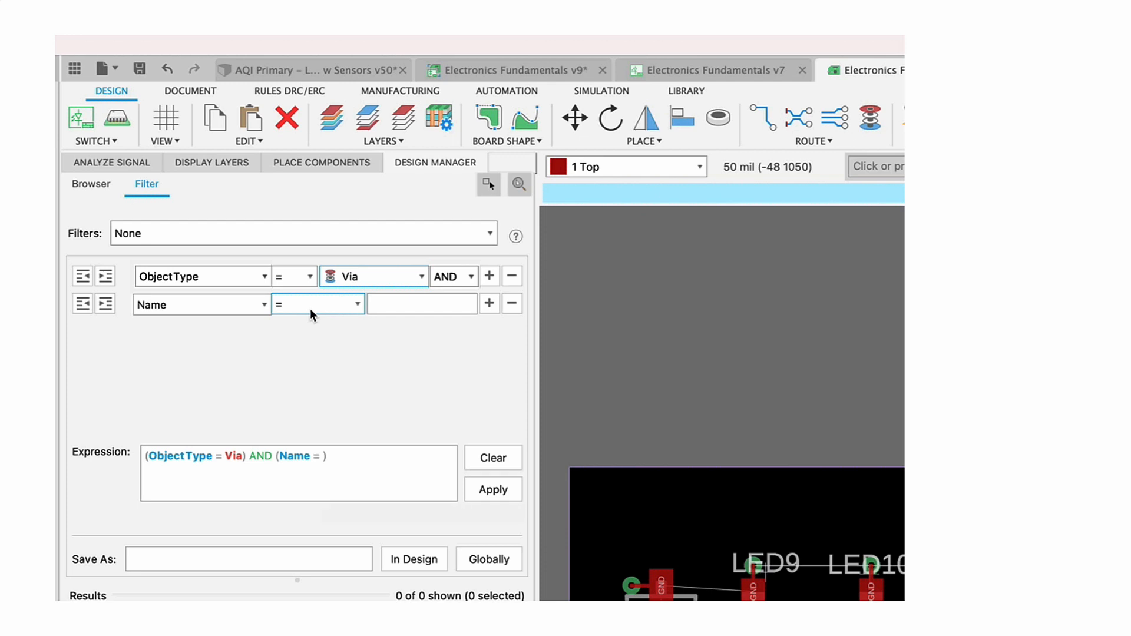
Set the second filter condition to OnSignal GND so the expression matches vias on the ground net.
click(265, 305)
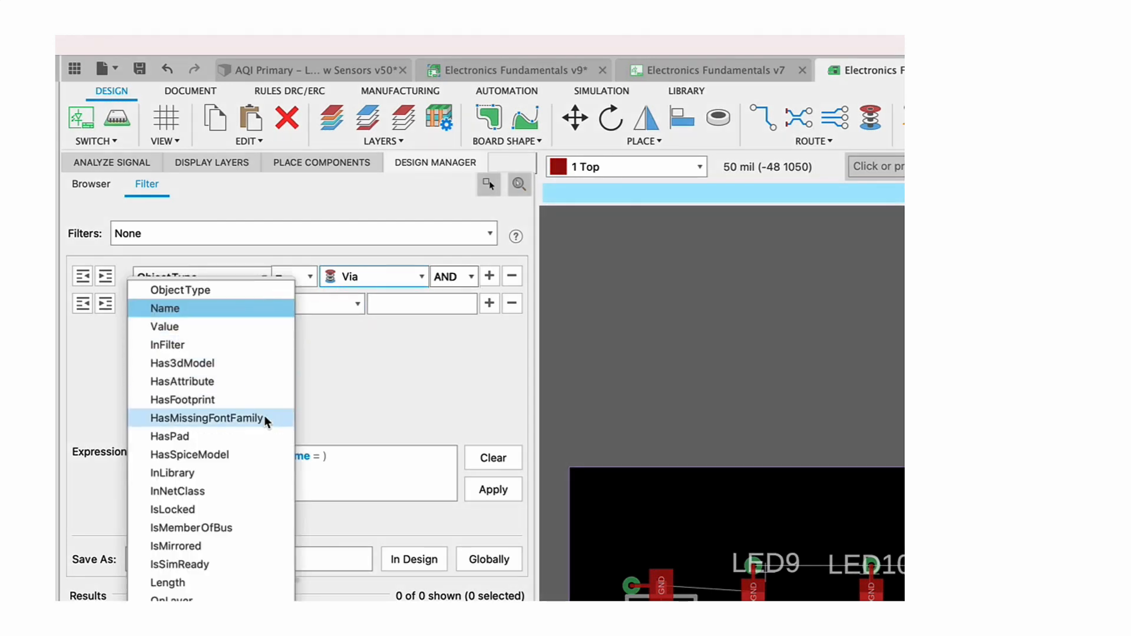
click(194, 596)
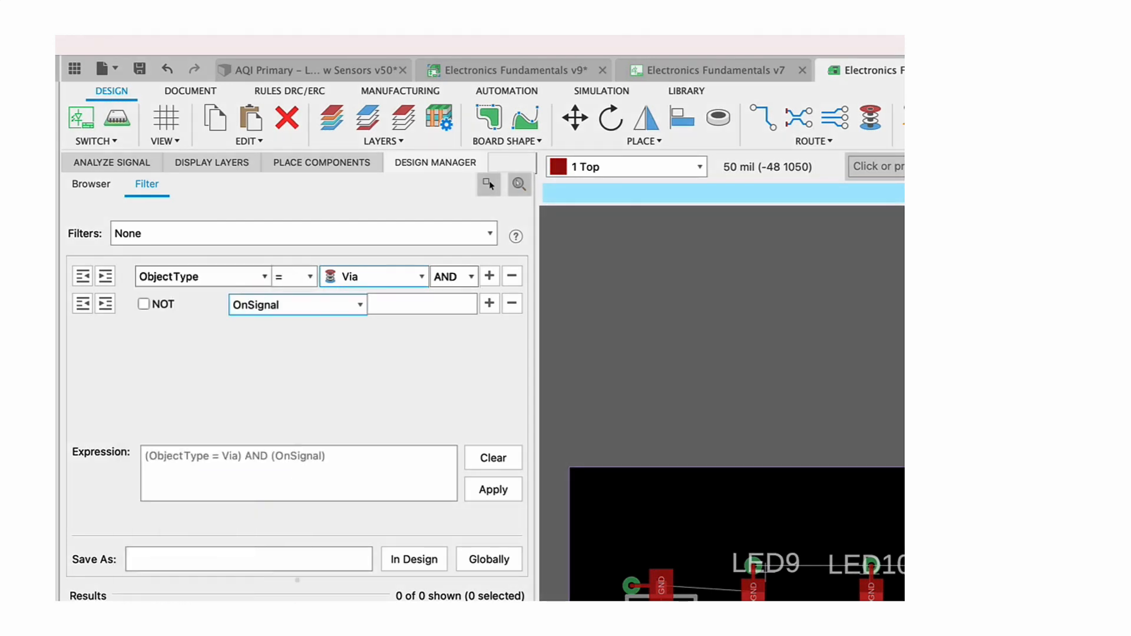
click(397, 305)
text(GND)
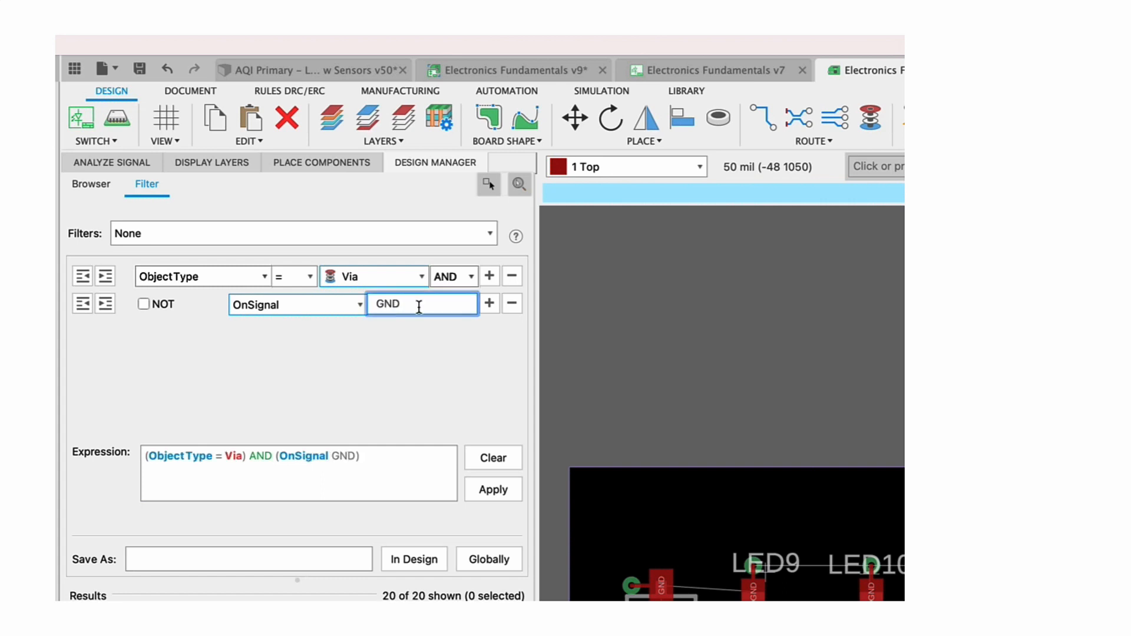
Copy the filter expression and run it as the command filter run '((ObjectType = Via) AND (OnSignal GND))'.
drag(379, 458, 136, 455)
key(super+c)
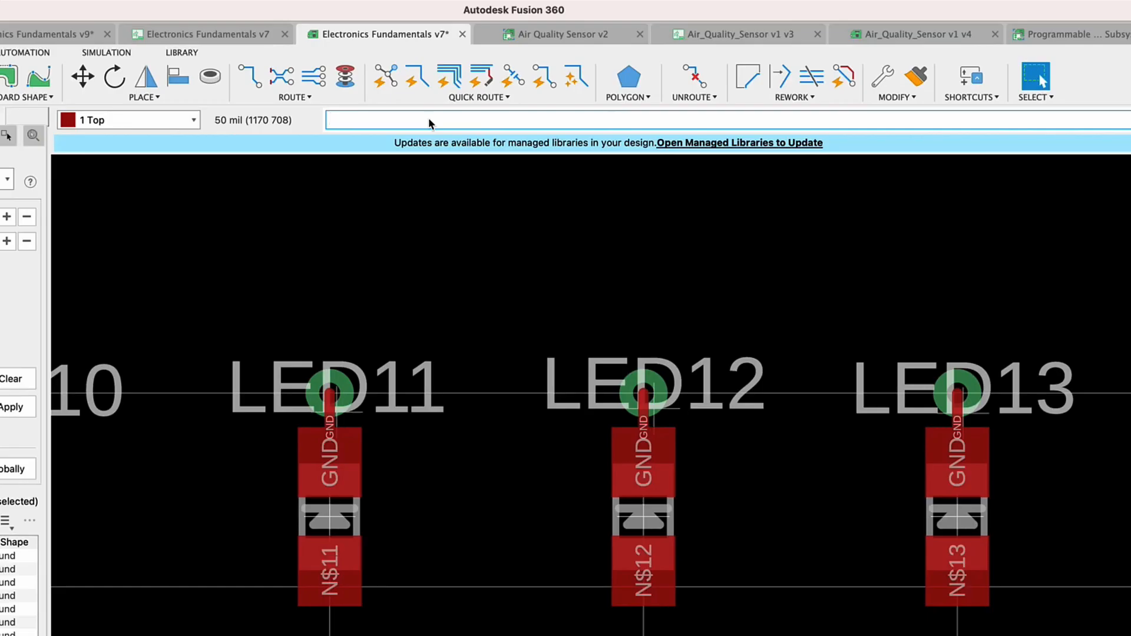
text(filter run '()
key(super+v)
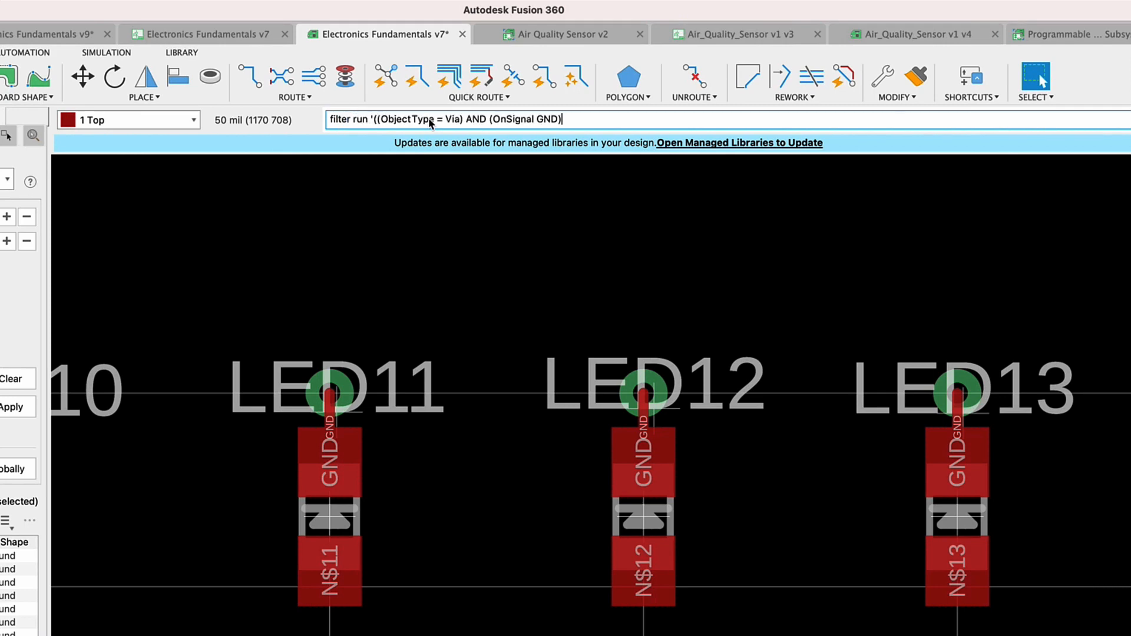
text()')
key(Return)
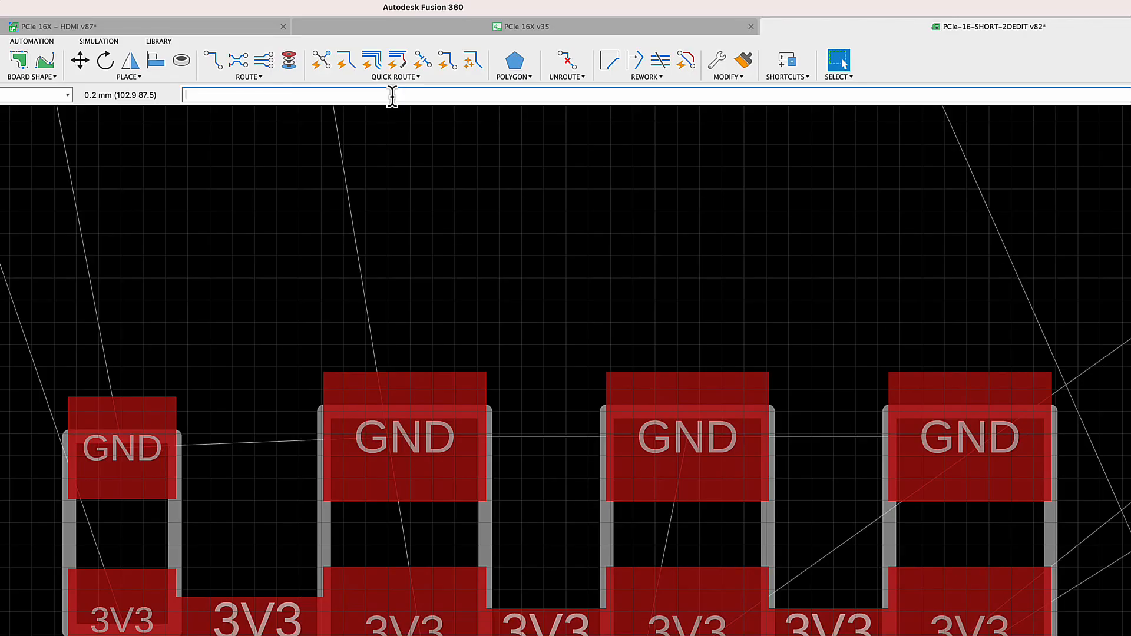
Run via 'GND' (@); route 'GND' (@) to place a via above the first GND pad and route it to that pad.
text(via 'G)
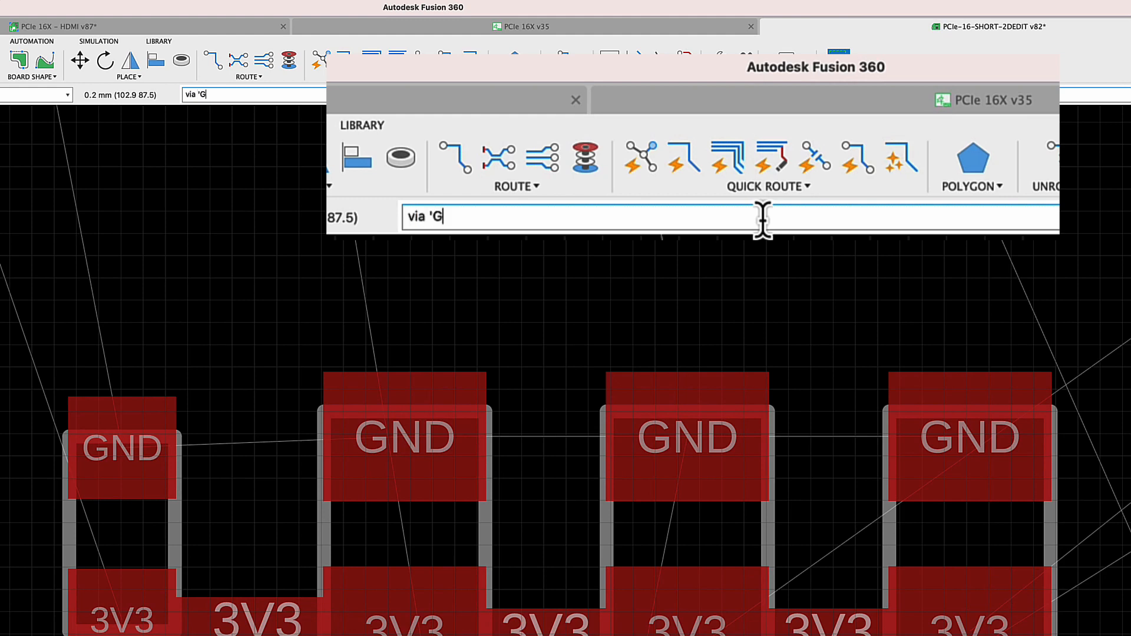
text(ND' (@); route 'GND)
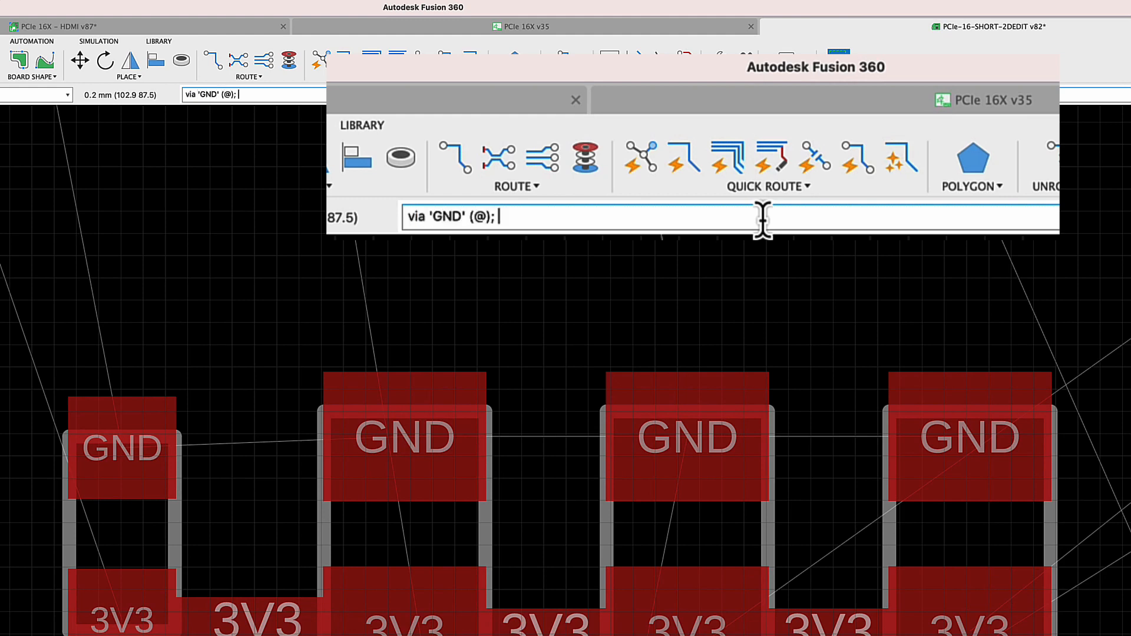
text(' (@))
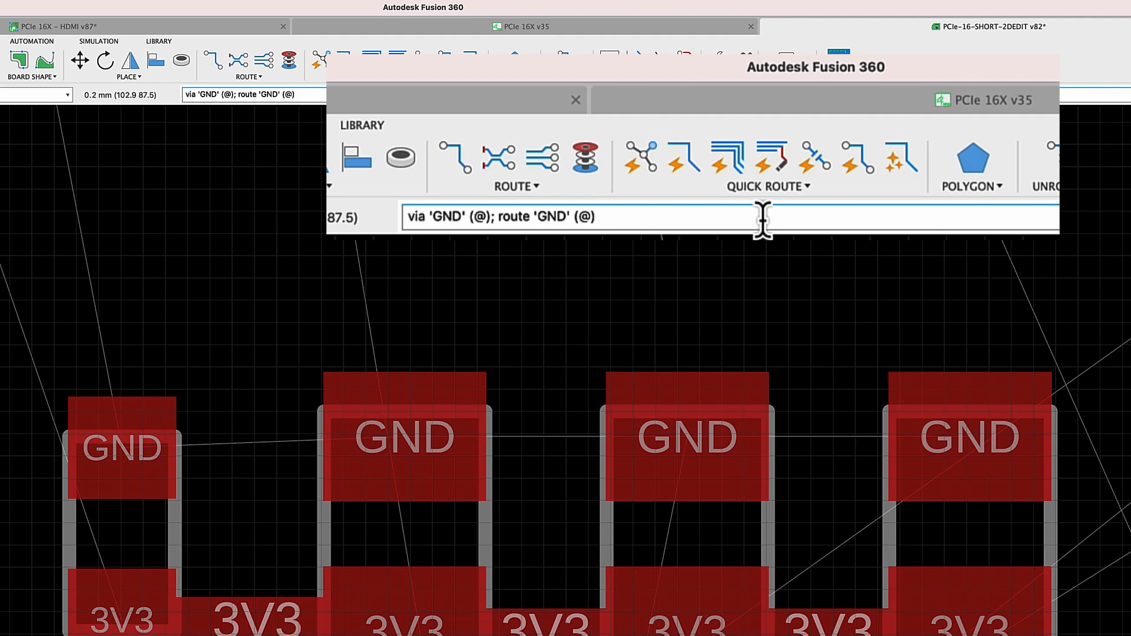
key(Return)
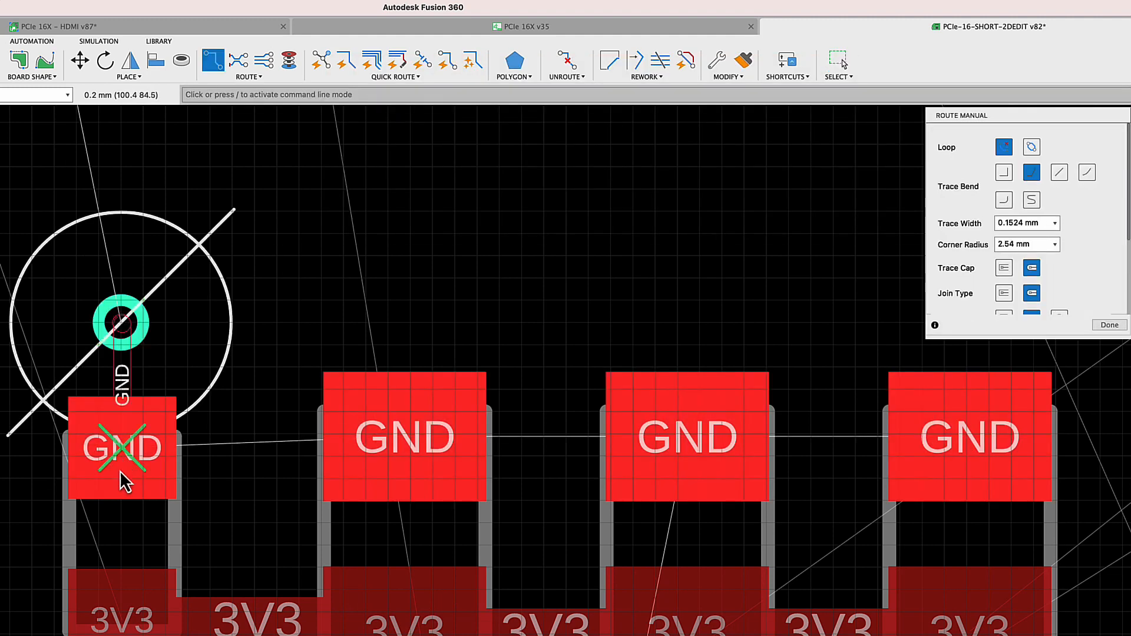
click(119, 470)
Repeat the GND via-and-route command above the second GND pad and finish the trace on that pad.
key(slash)
key(Up)
key(Return)
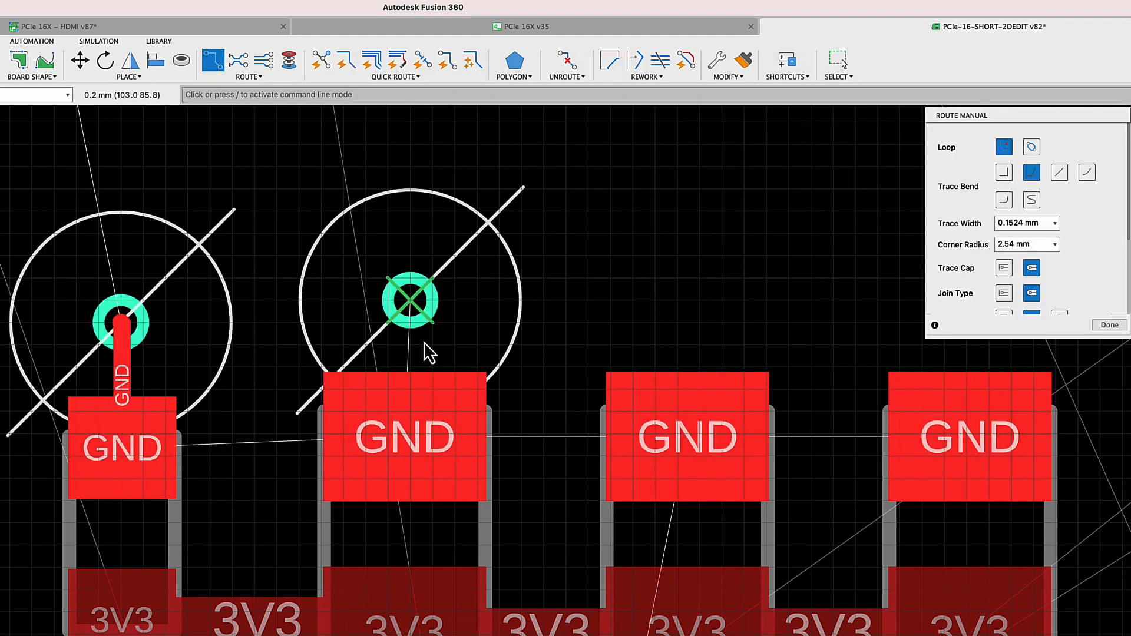
click(410, 445)
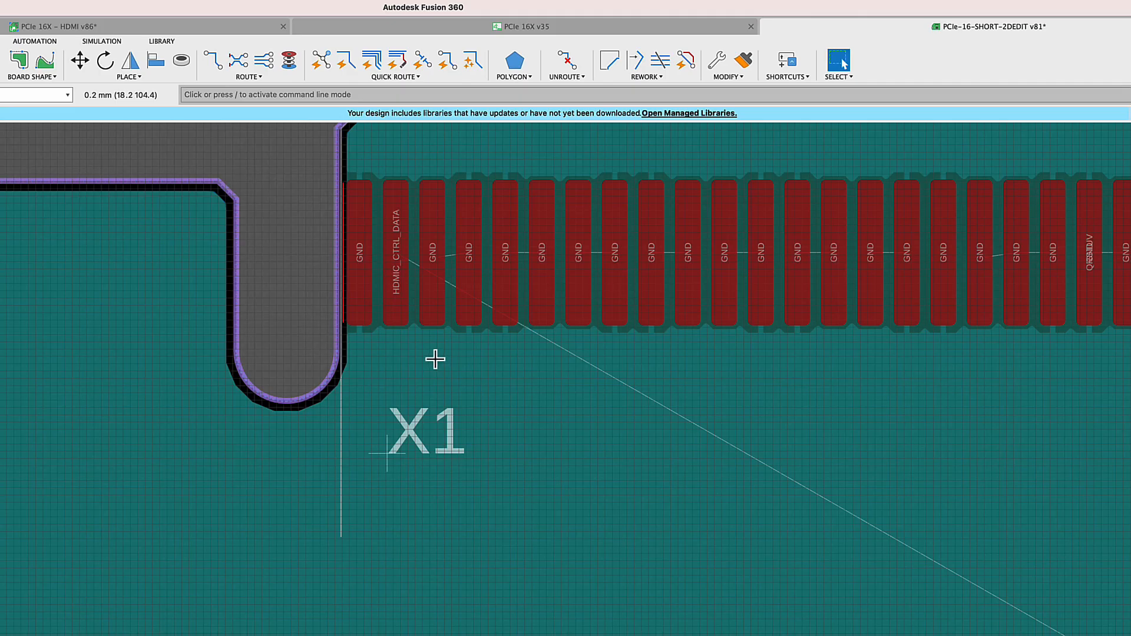
Place four GND vias below the GND pads near X1 and route each one to the pad above it.
key(ctrl+v)
click(436, 359)
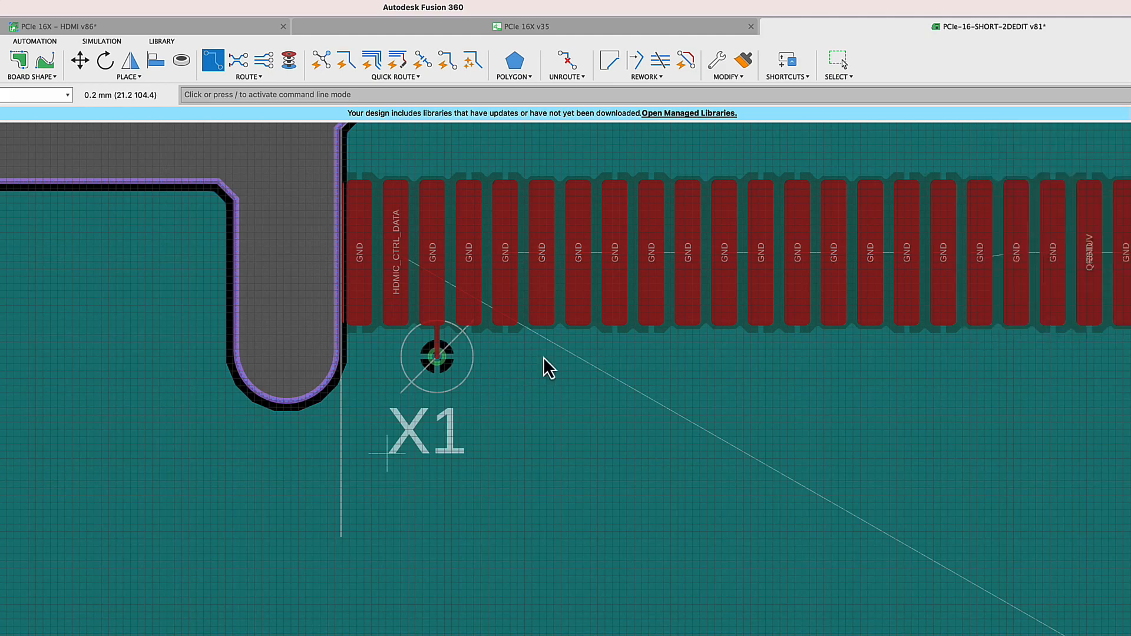
key(ctrl+v)
click(545, 357)
key(ctrl+v)
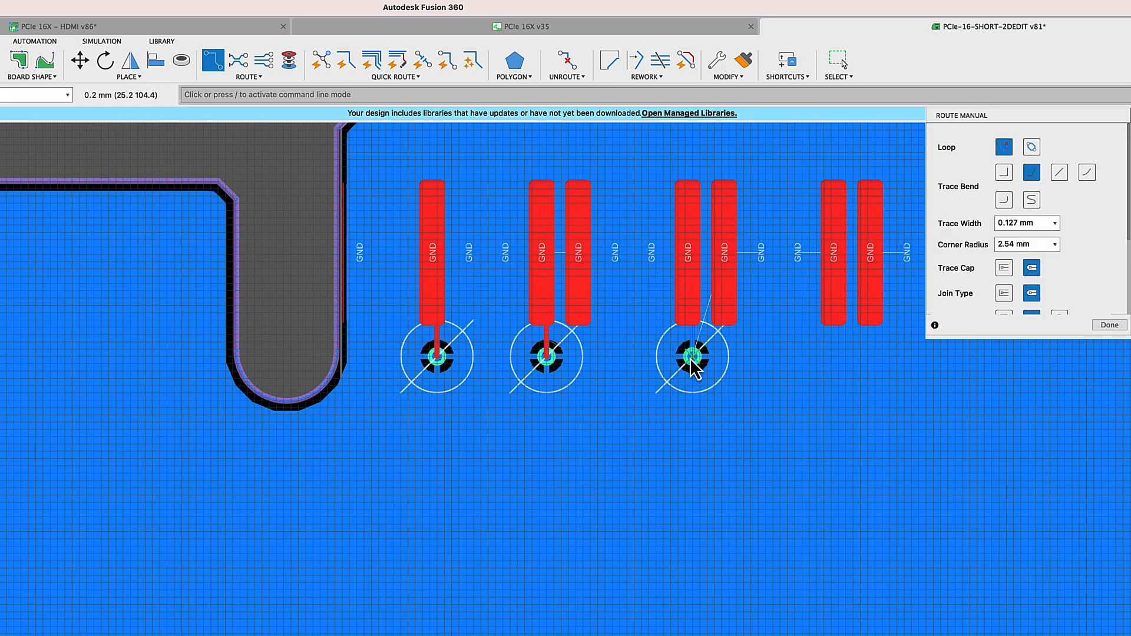
click(691, 358)
key(ctrl+v)
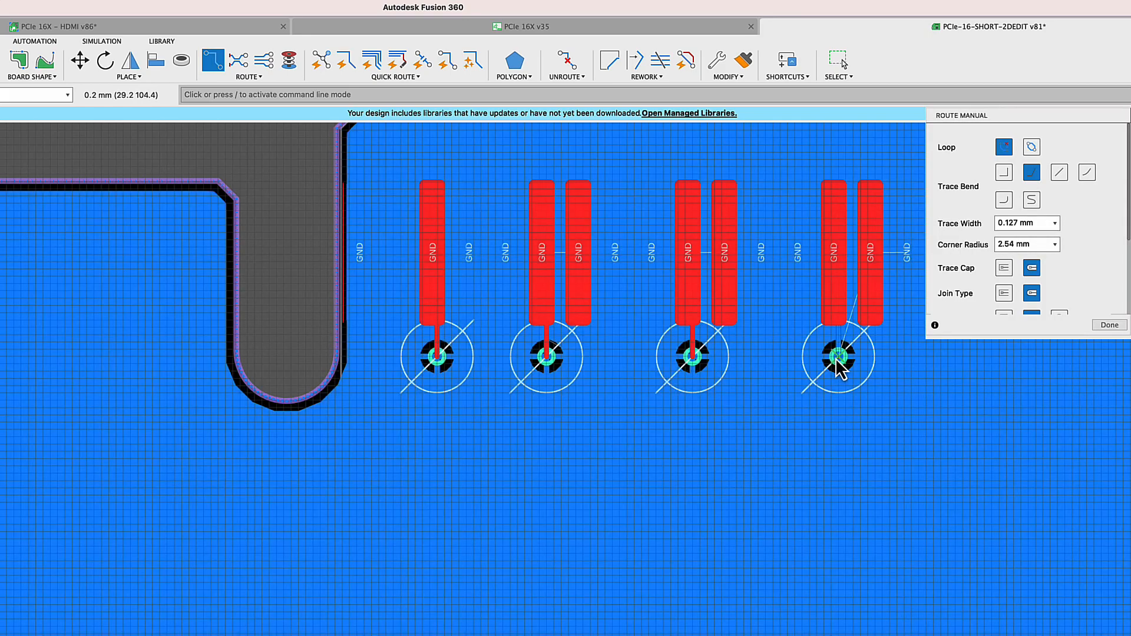
click(837, 359)
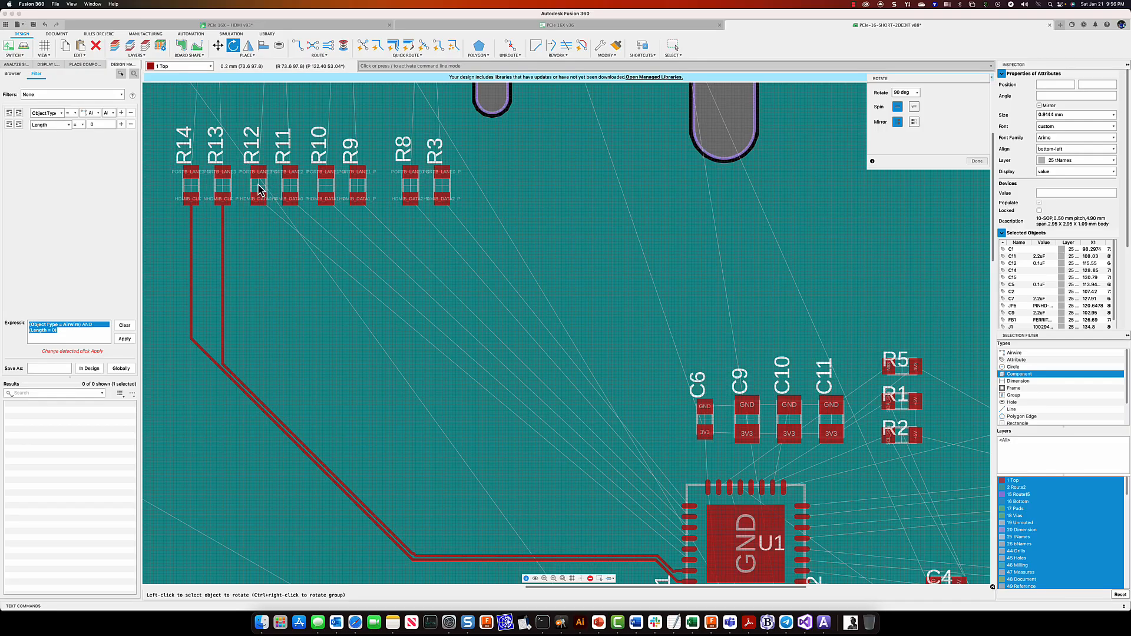
Rotate resistor R12 through a full turn in 90-degree increments and leave the Rotate command.
click(257, 189)
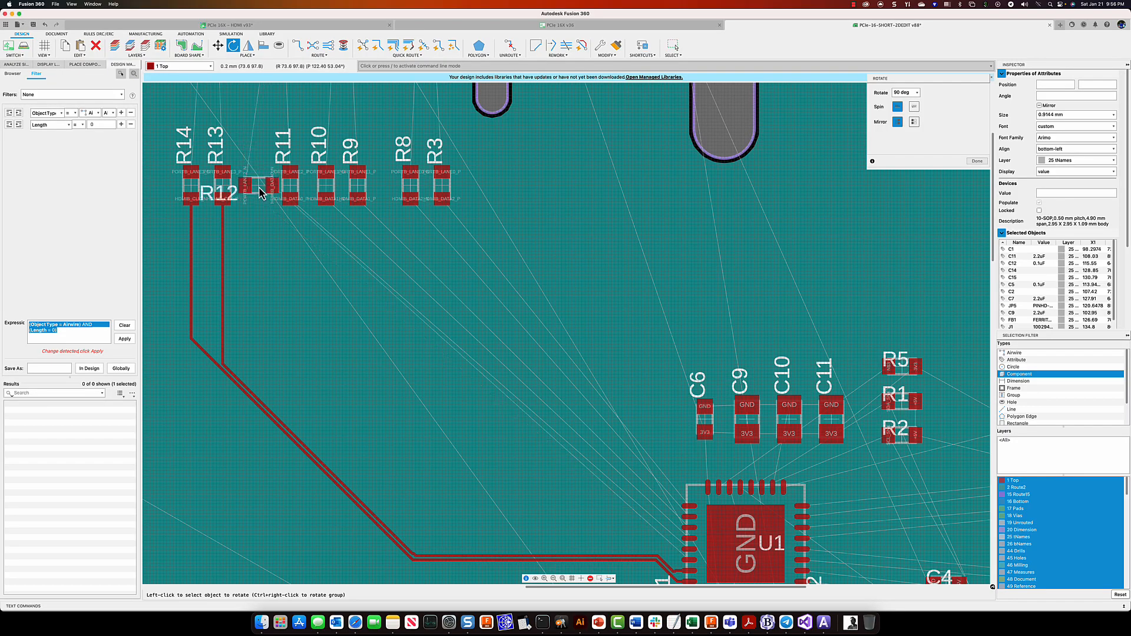
click(260, 192)
click(259, 193)
click(259, 193)
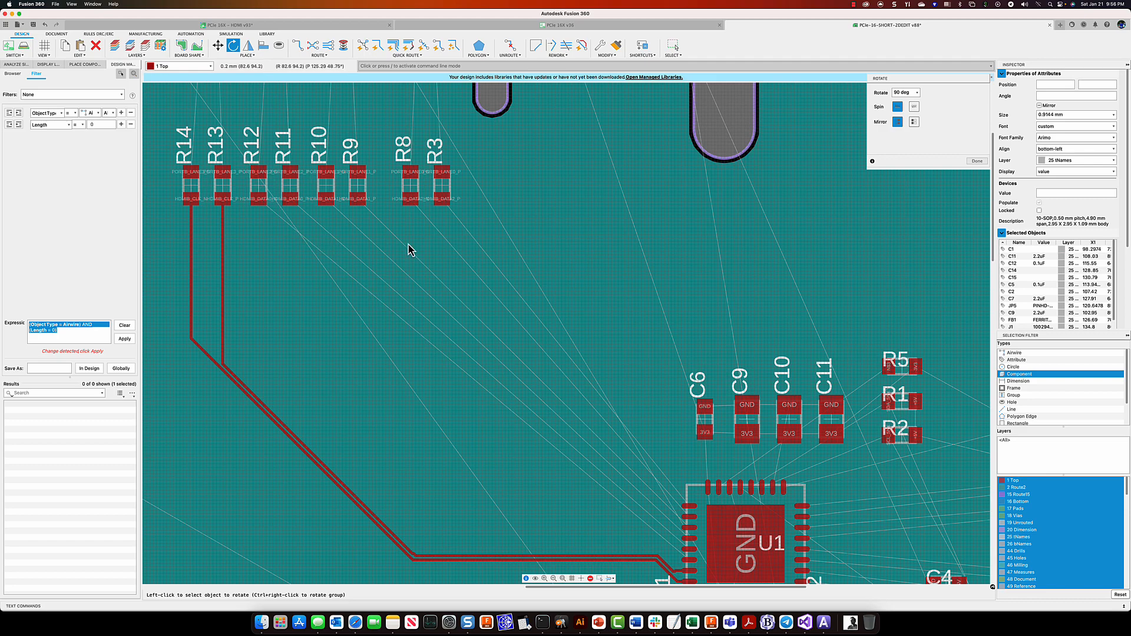
key(Escape)
Select the row of resistors from R14 to R3 and start moving them as a group.
drag(468, 199, 165, 170)
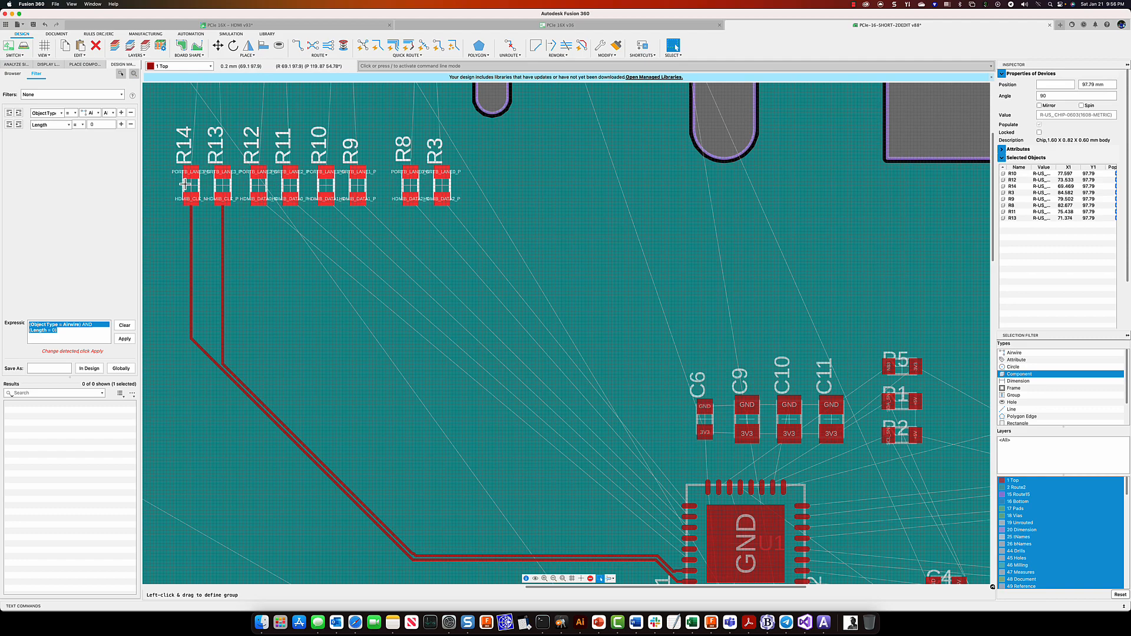
click(221, 47)
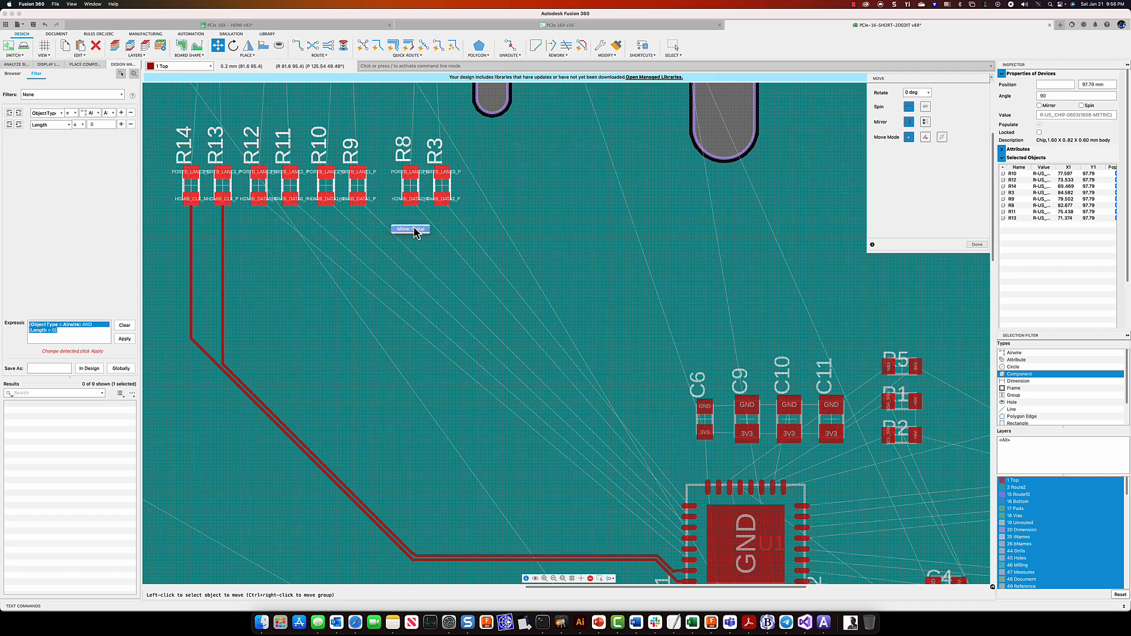
click(410, 229)
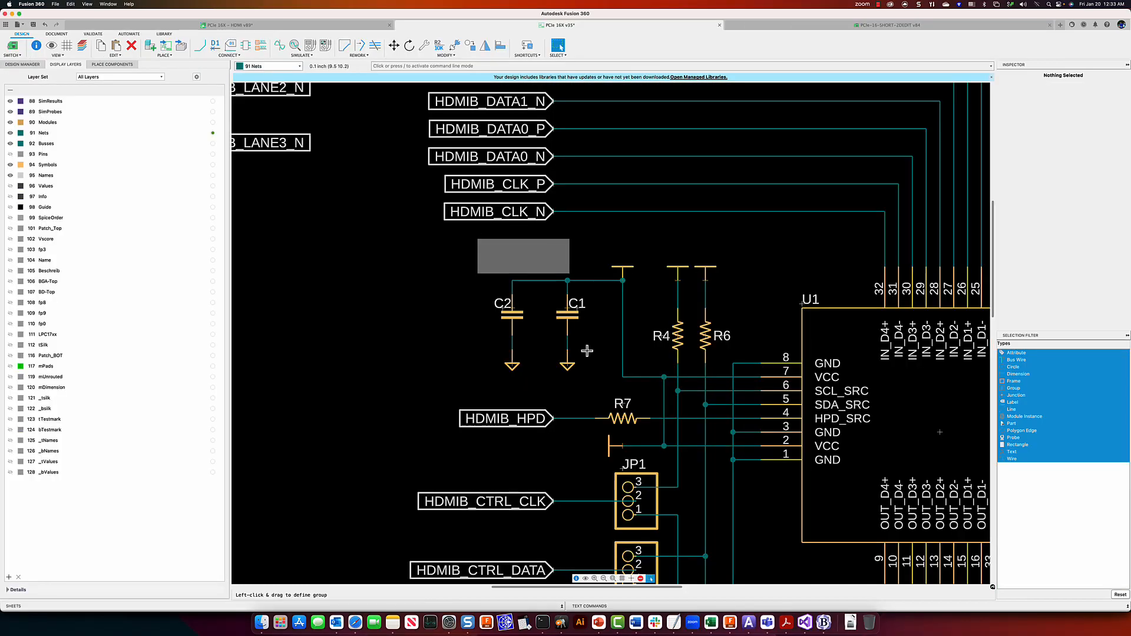
In the schematic, select capacitors C1 and C2 with their supply wiring and ground symbols, and copy the group.
drag(587, 351, 594, 380)
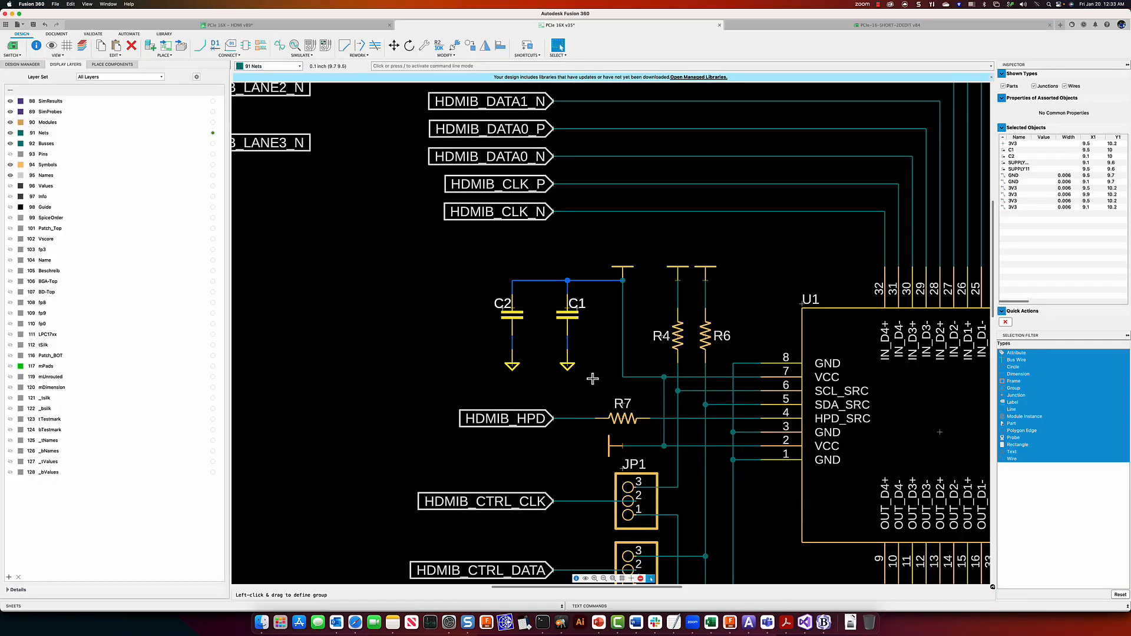
click(101, 46)
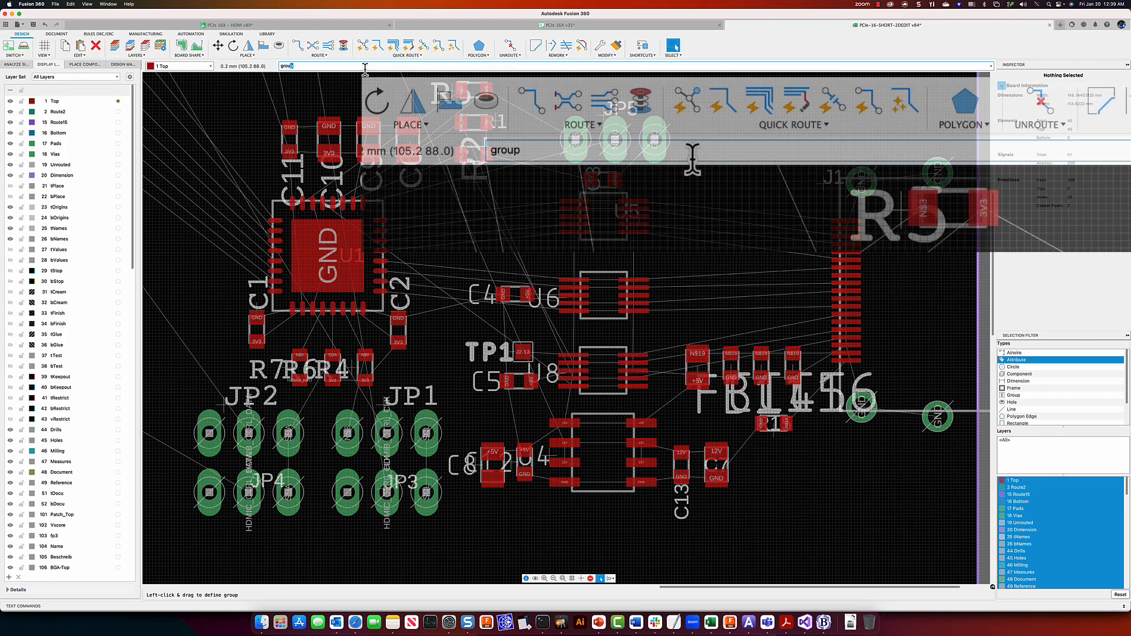
On the board, run the command group all; change font custom; for the selected attribute type.
text(group all;)
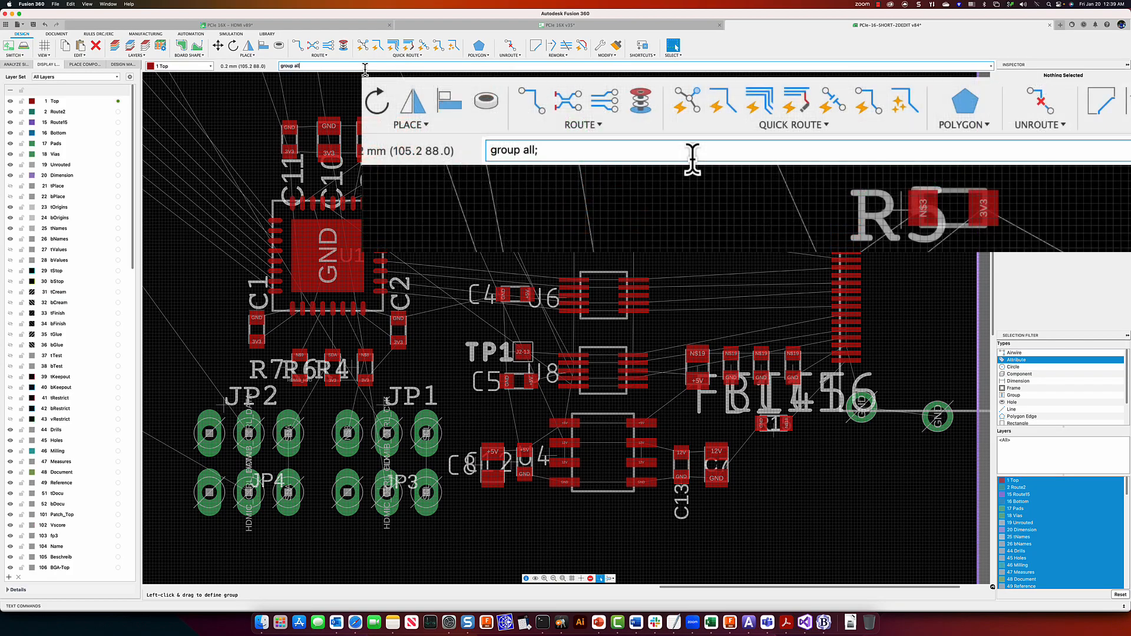
text( change font custom;)
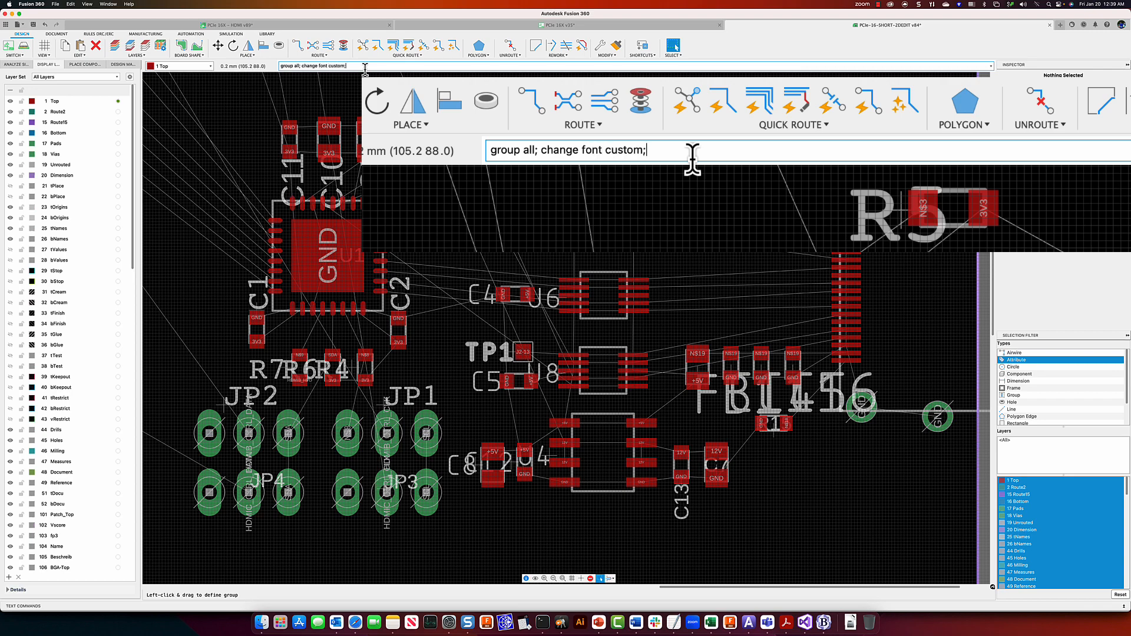
key(Return)
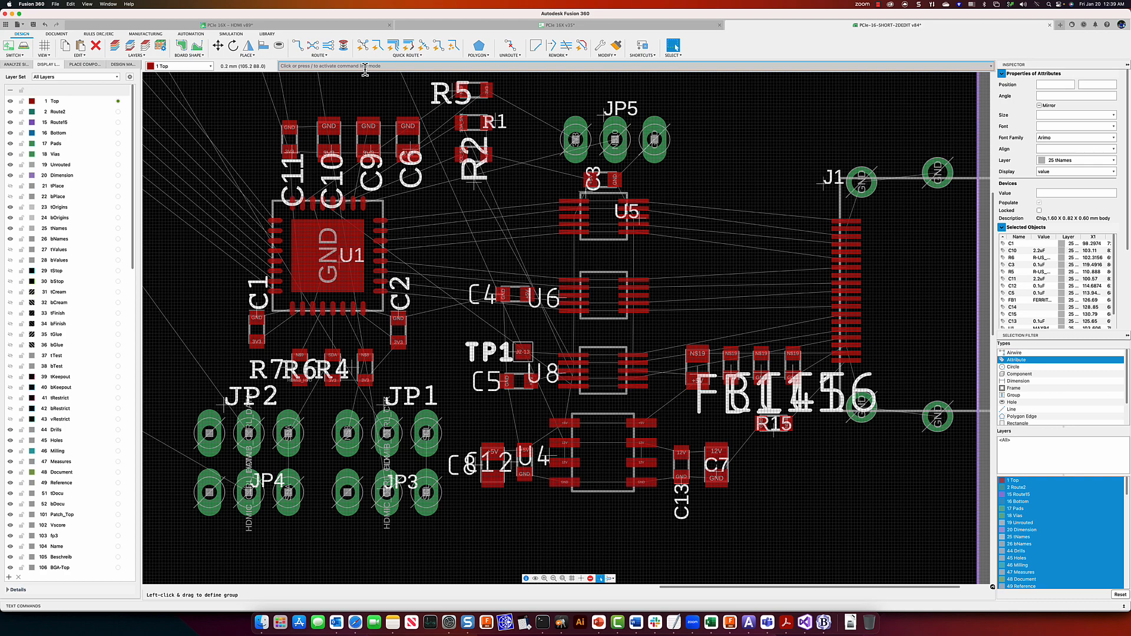
Run group all; change font custom (>0 0); to apply the custom font to all grouped attribute texts.
click(365, 66)
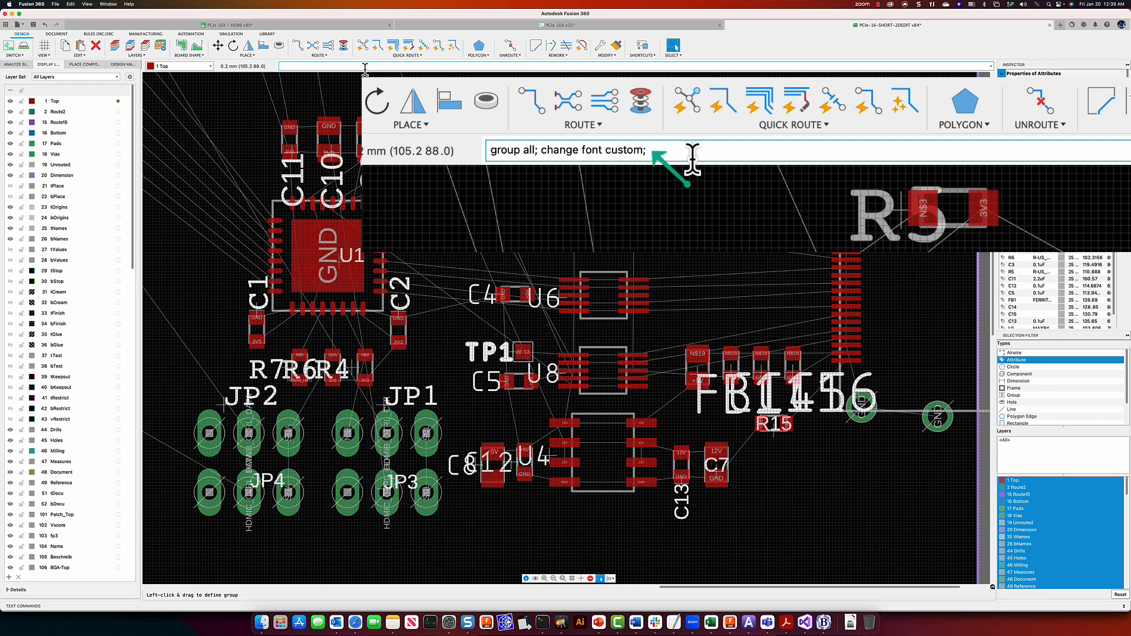
text(group all; change font custom)
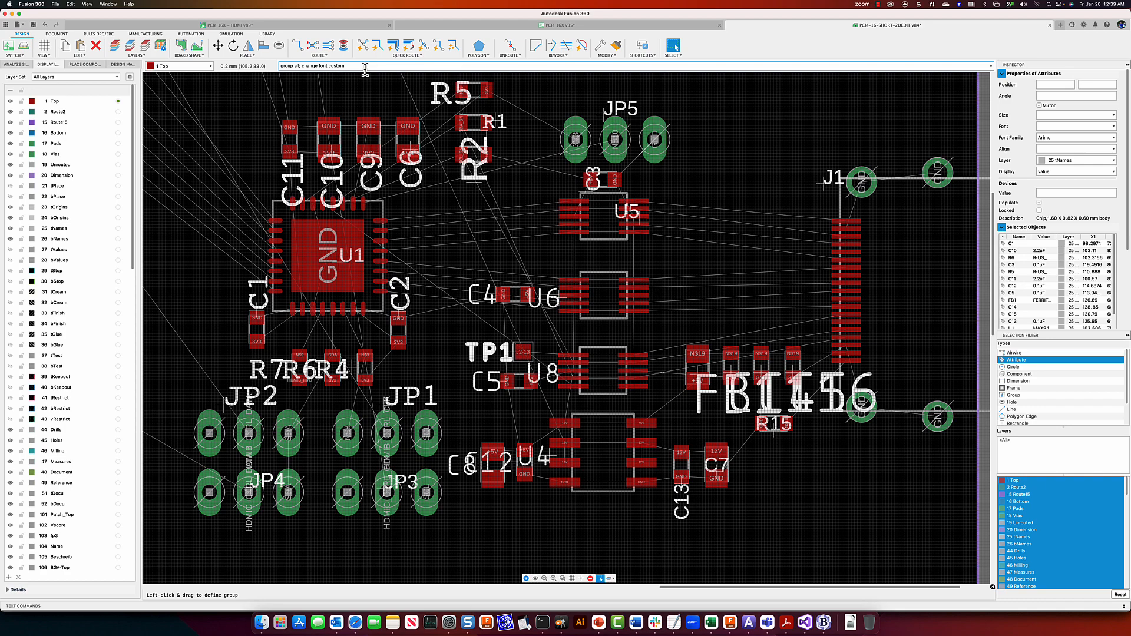
text((>0)
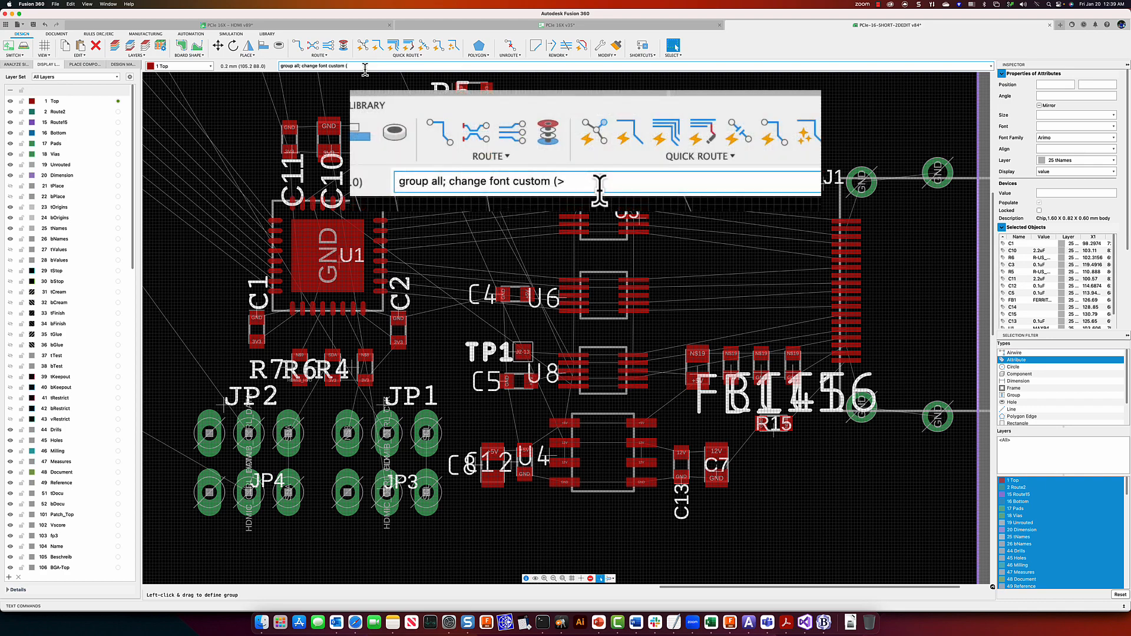
text( 0);)
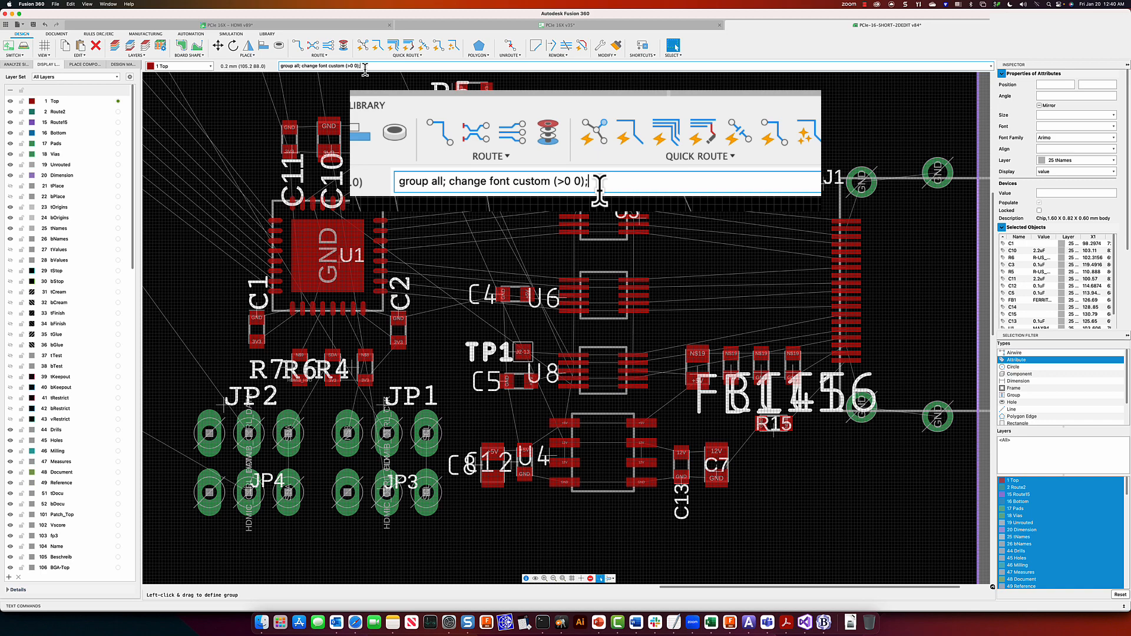
key(Return)
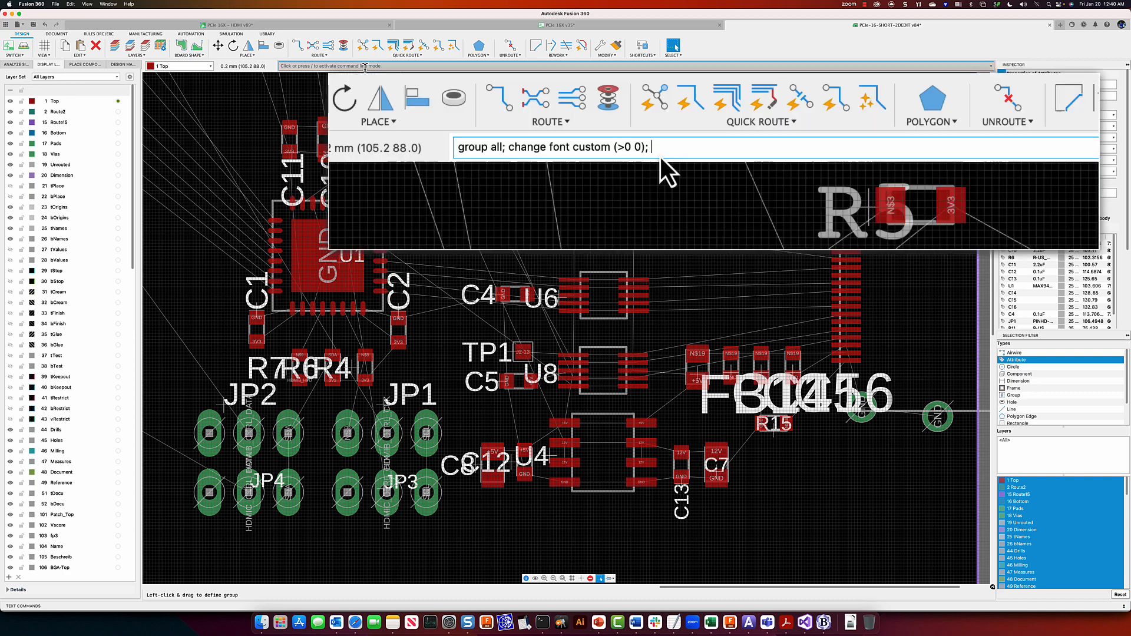
Complete and run group all; change font custom (>0 0); change align bottom-left (>0 0); change size 36 mil (>0 0); display last;.
text(change align)
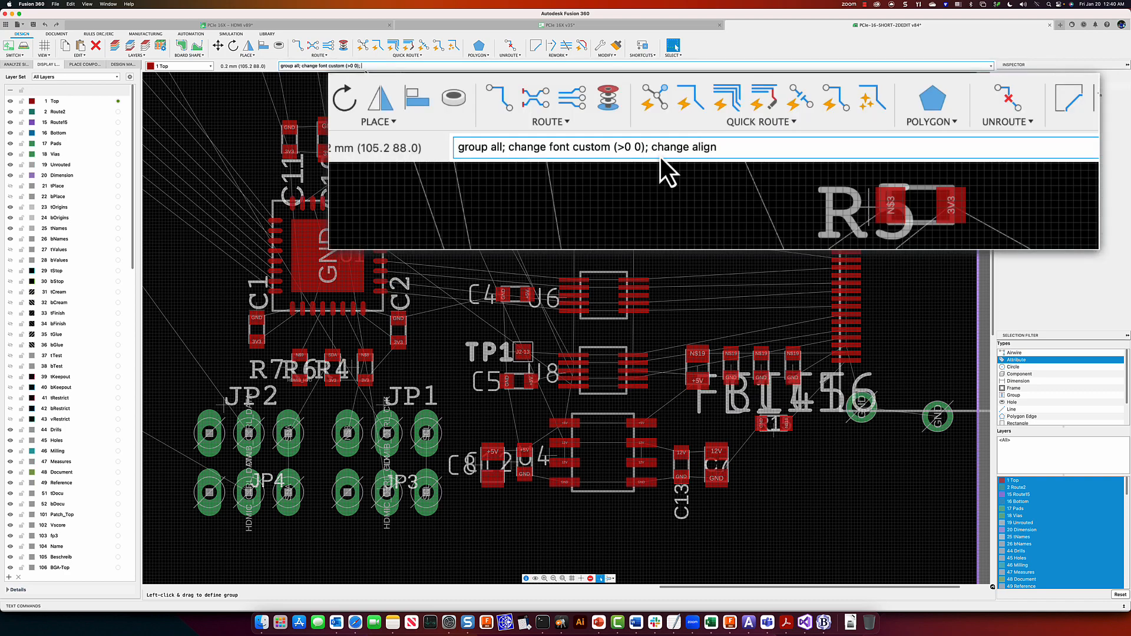
text(bottom-left ()
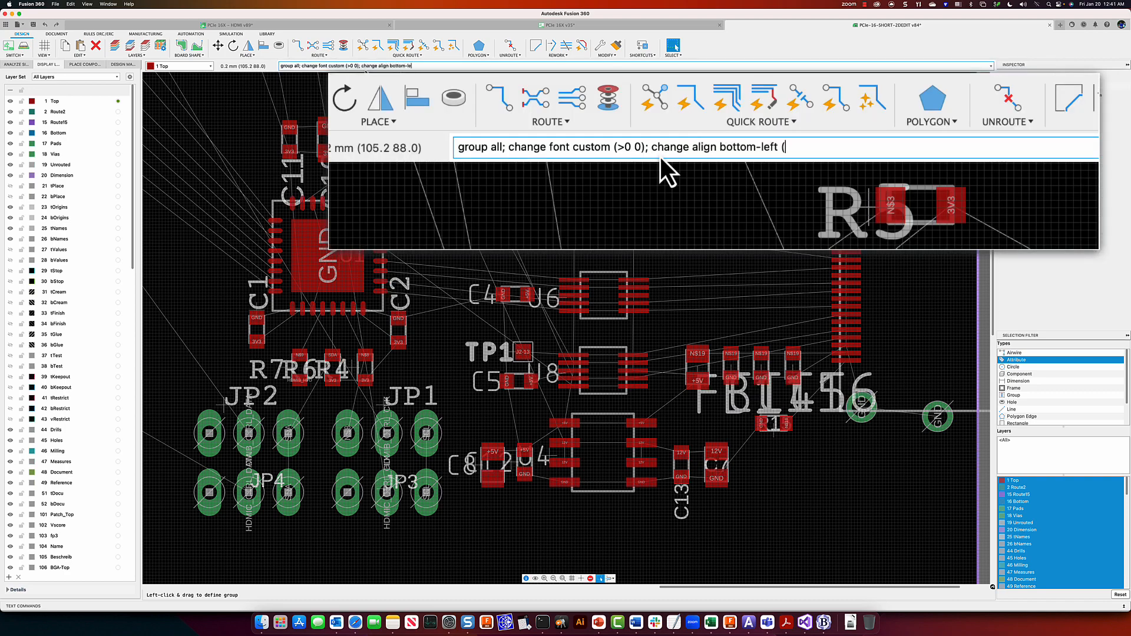
text(>0 0); change siz)
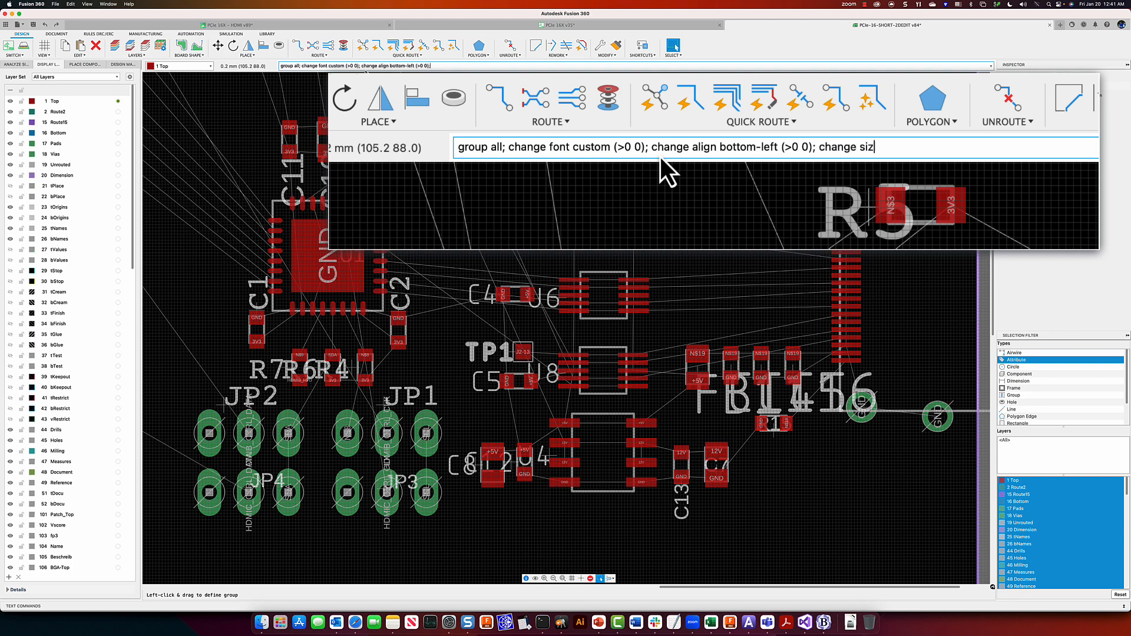
text(e 36 mil (>0 0); displa)
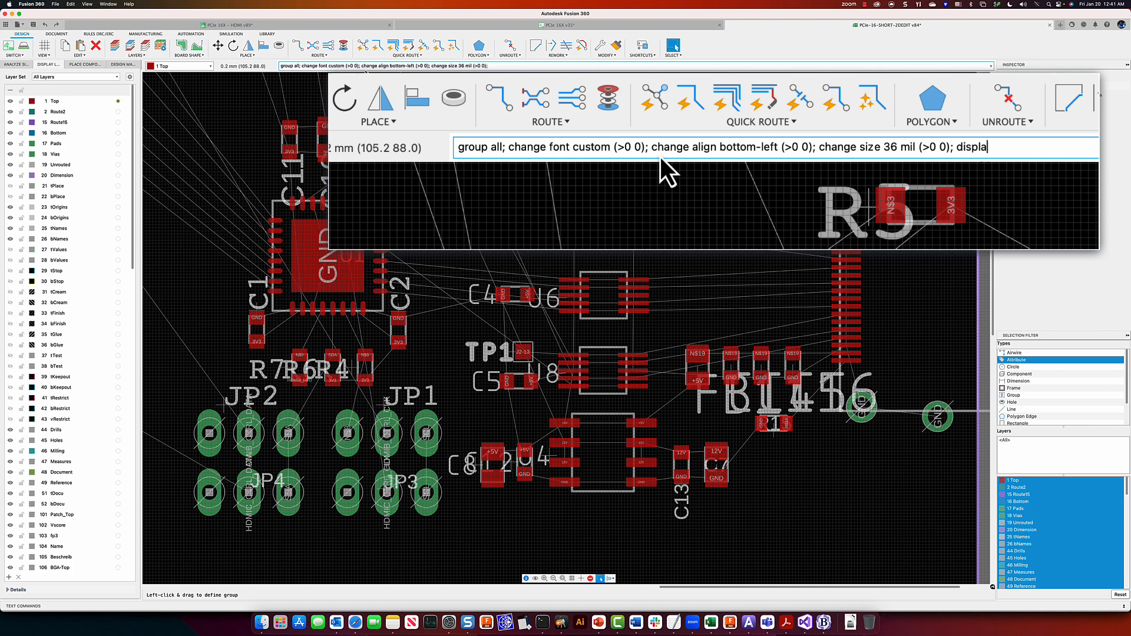
text(y last;)
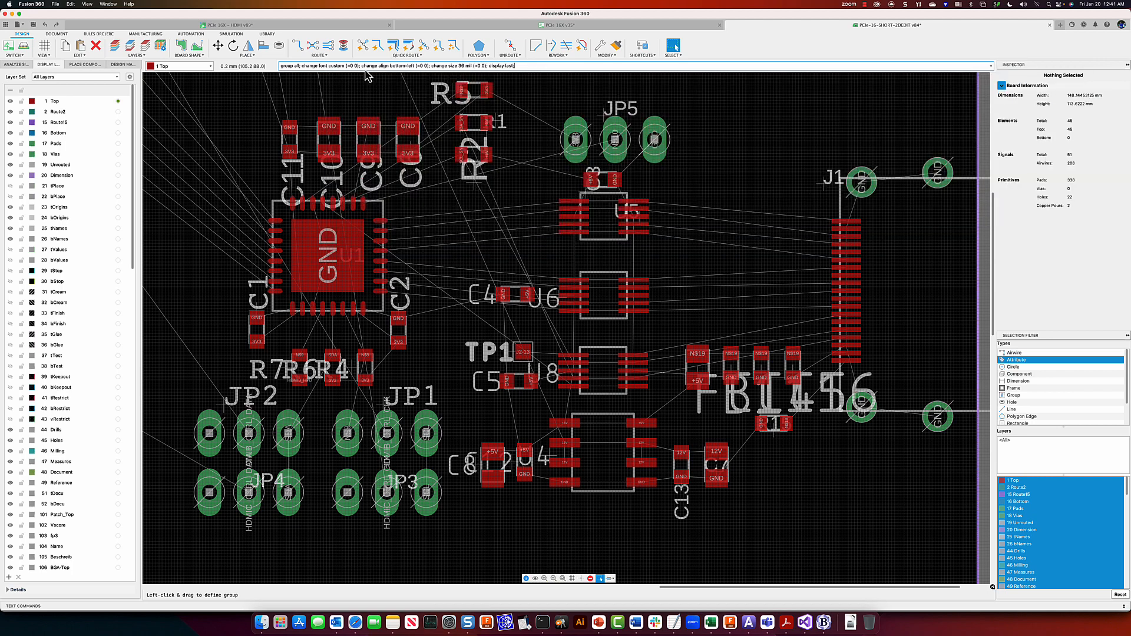
key(Return)
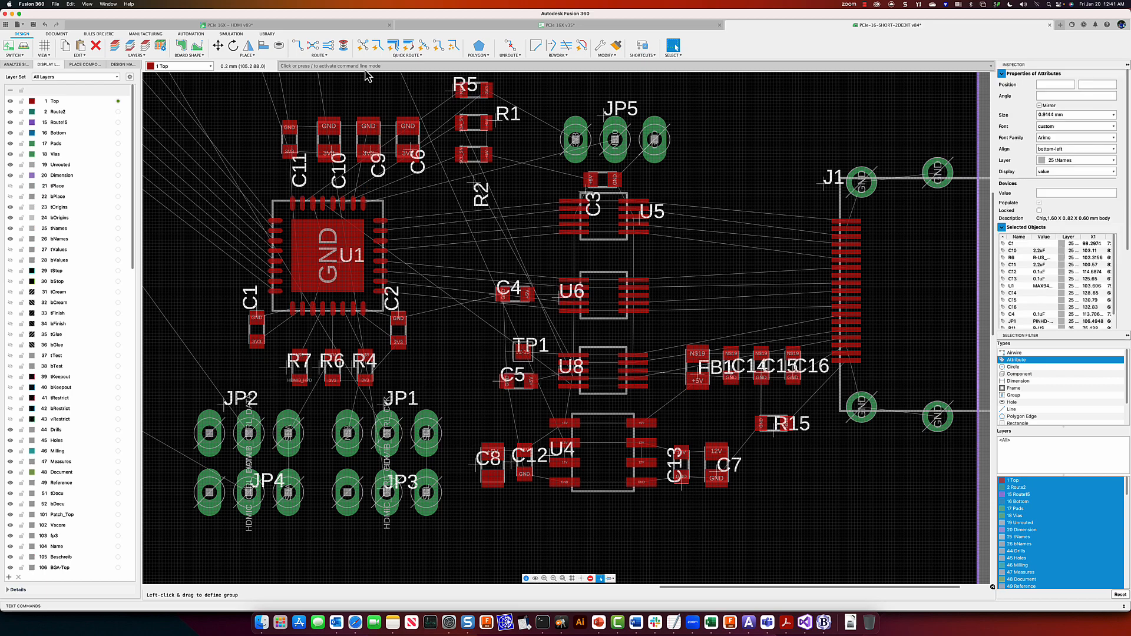
Reposition the name of R7, and of the group of vertically placed capacitors, resistors and FB1, to top center with 90 deg rotation.
click(59, 34)
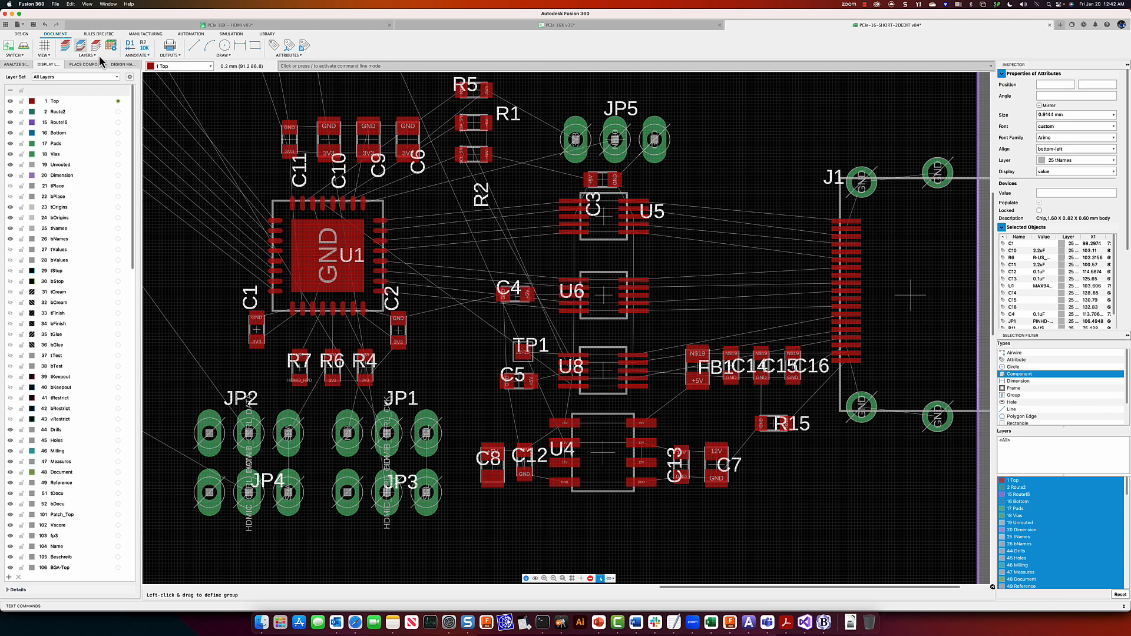
click(289, 46)
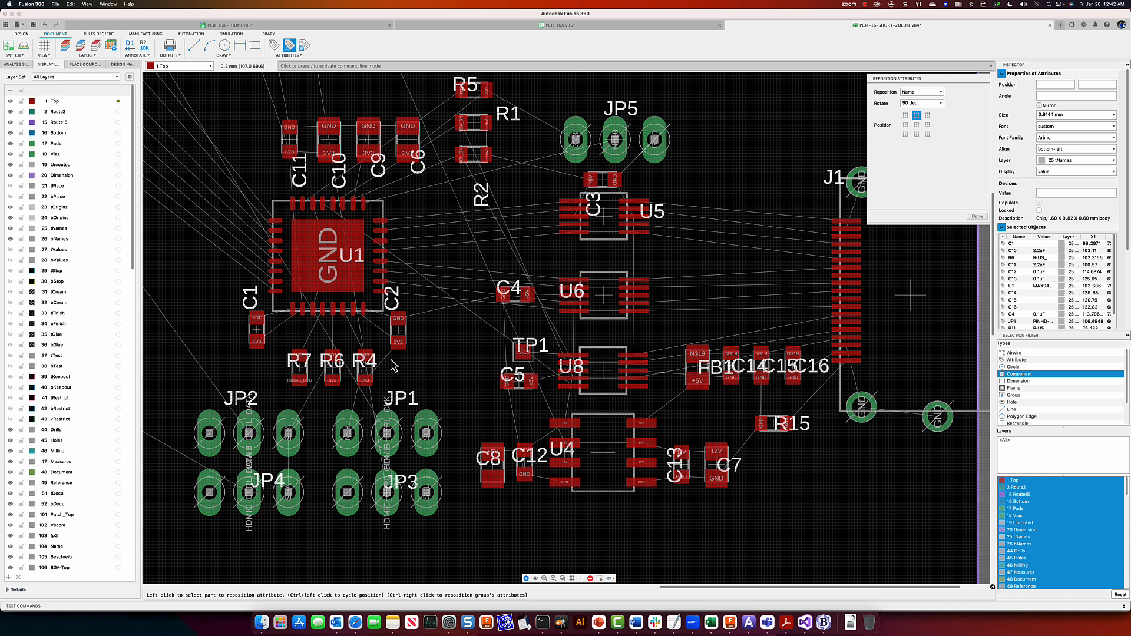
click(300, 369)
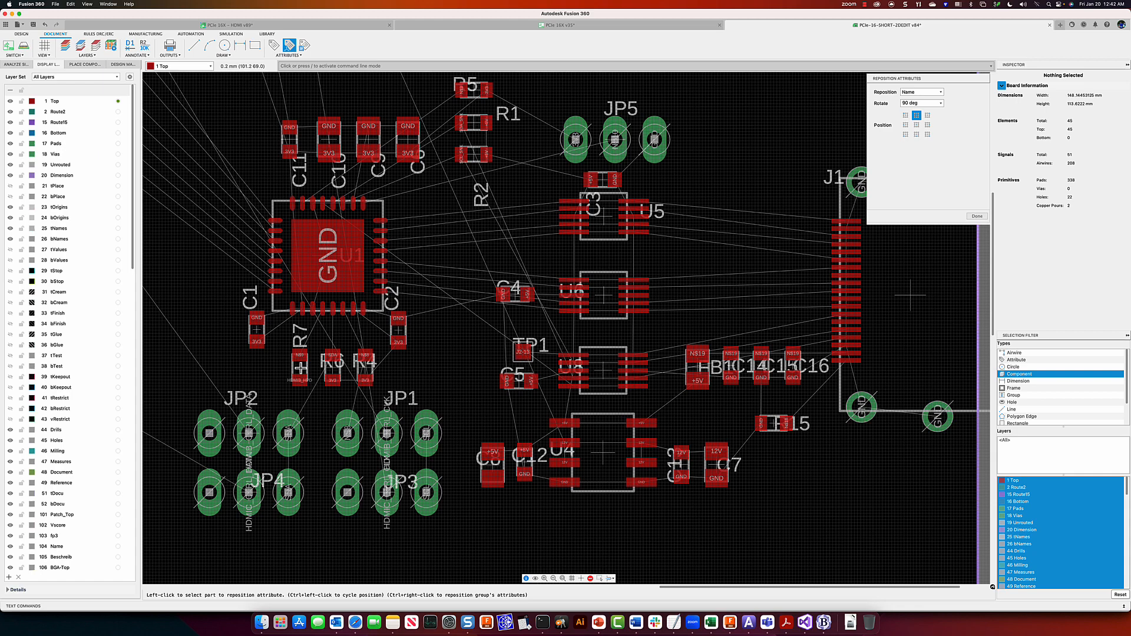
scroll(412, 330, up, 2)
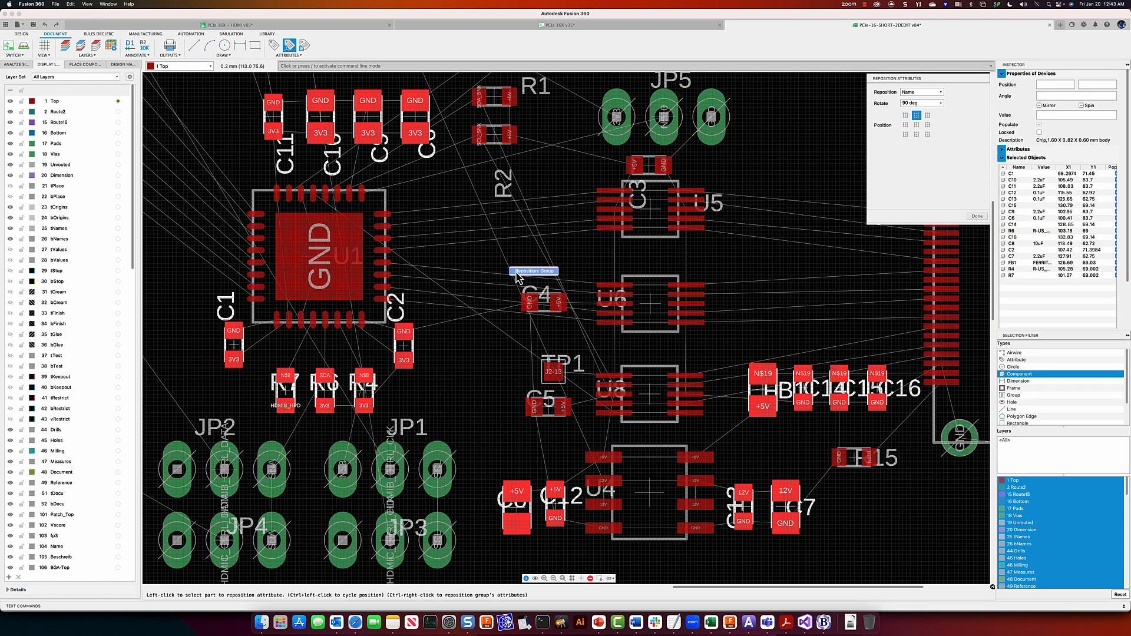
click(516, 273)
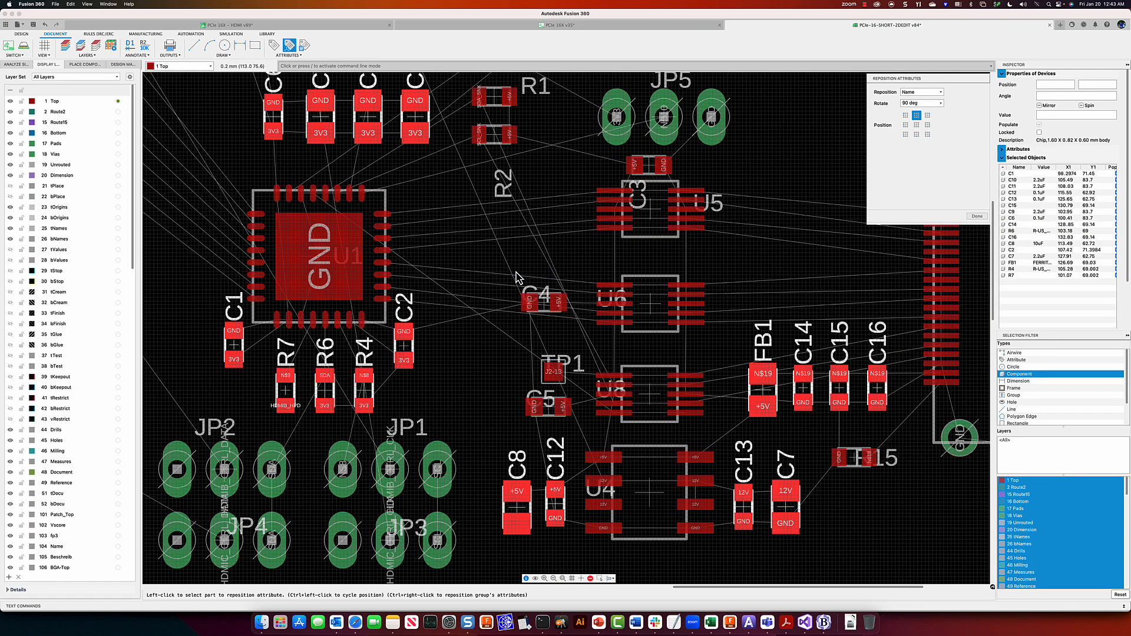